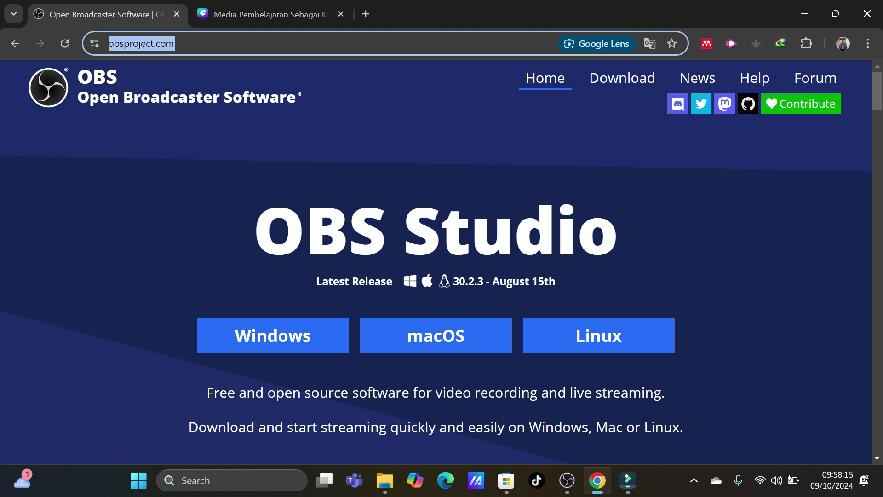
Switch to OBS Studio, add a second scene with its default name and make the first scene active
left_click(567, 480)
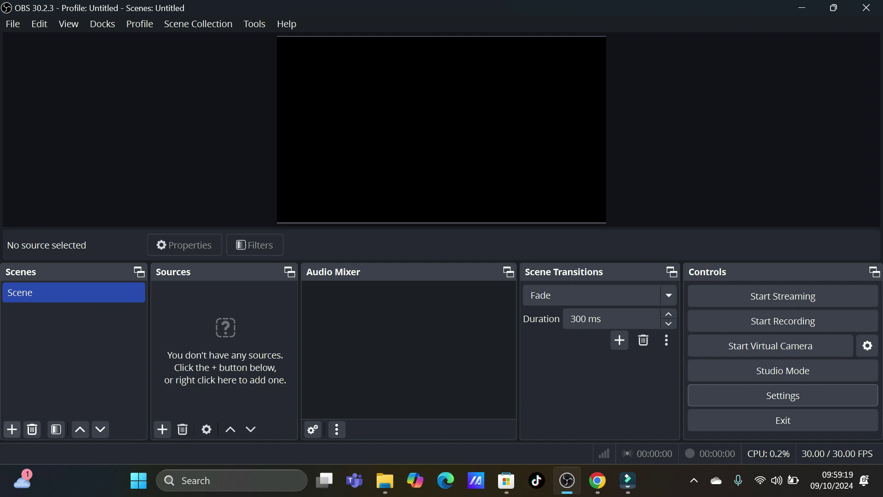
left_click(12, 429)
left_click(407, 254)
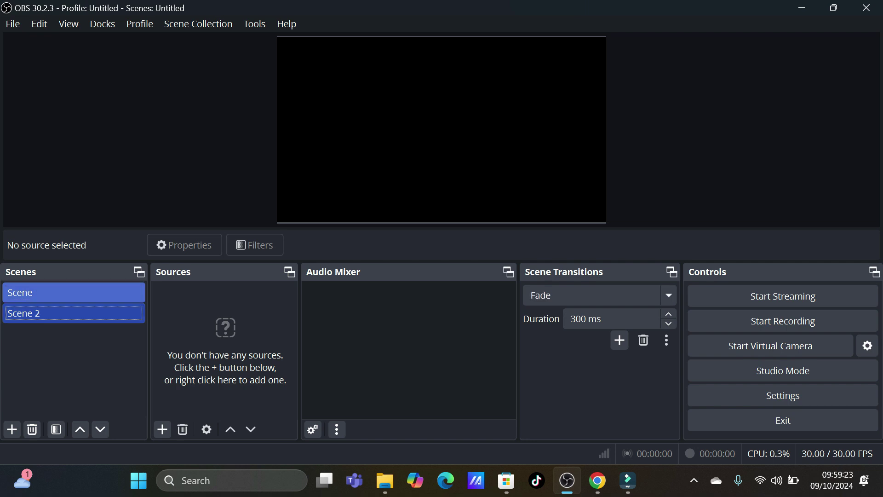
left_click(74, 292)
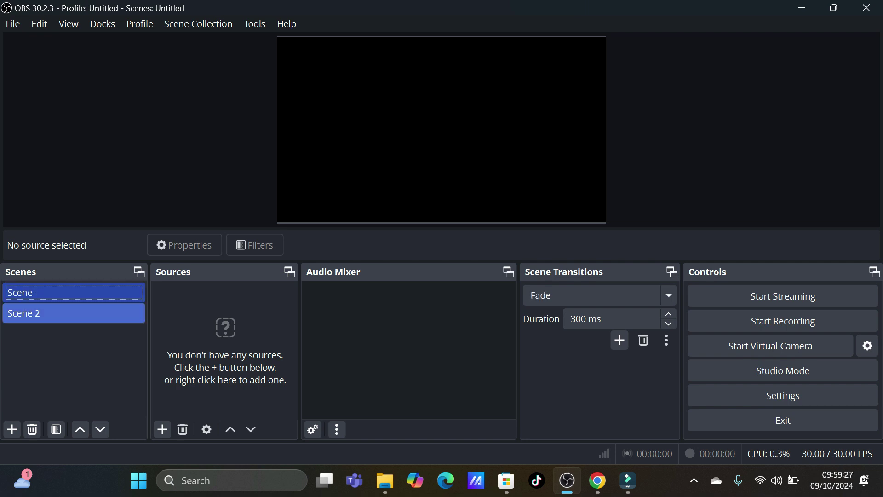
left_click(74, 312)
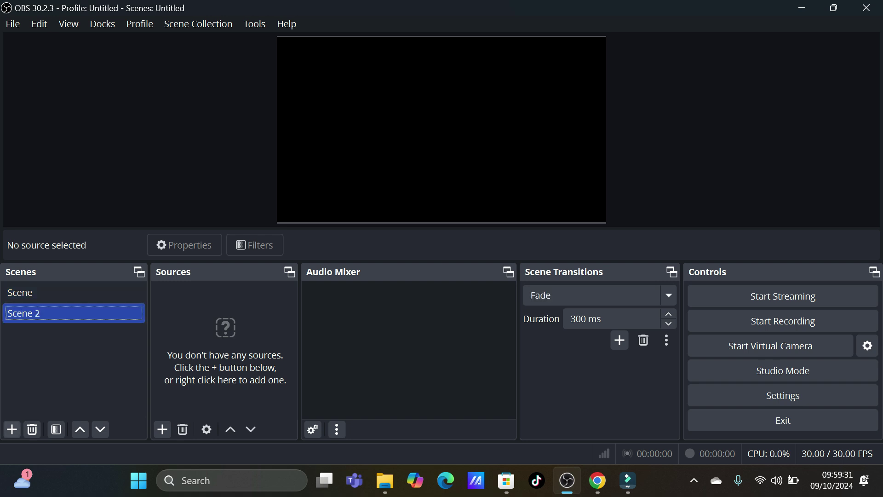
left_click(74, 293)
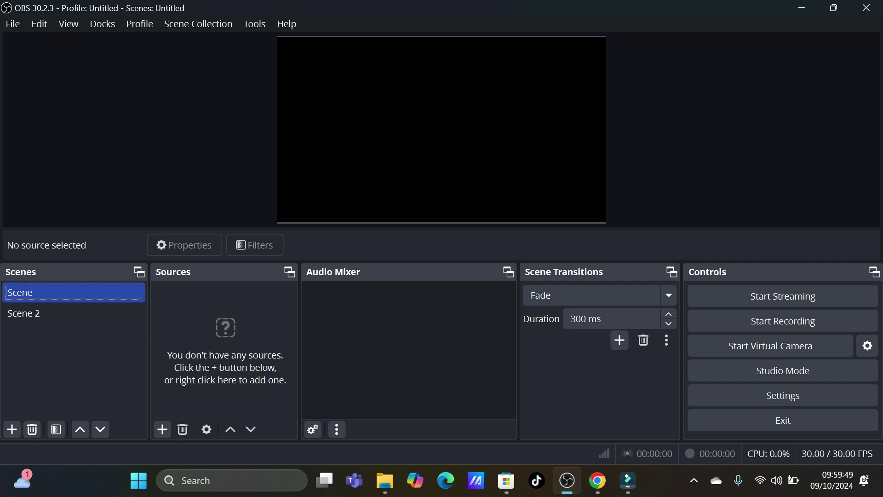
Add a new Window Capture source named SLIDE to the first scene
left_click(162, 429)
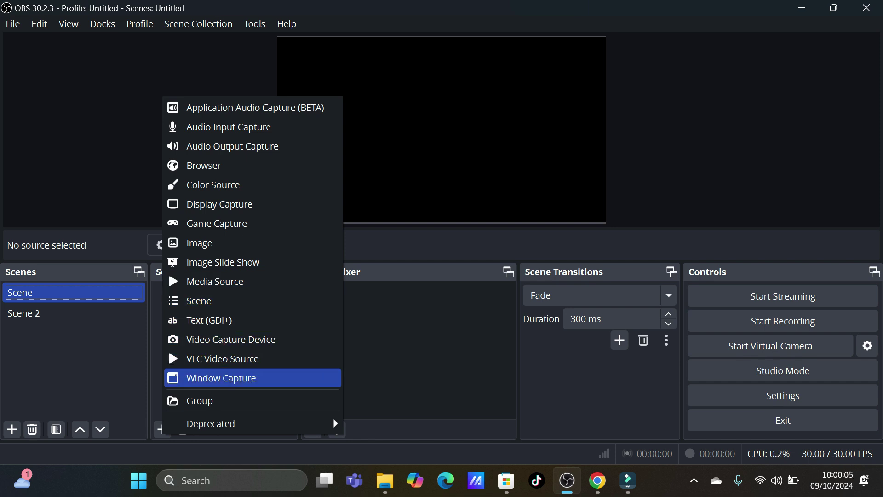
key("Return")
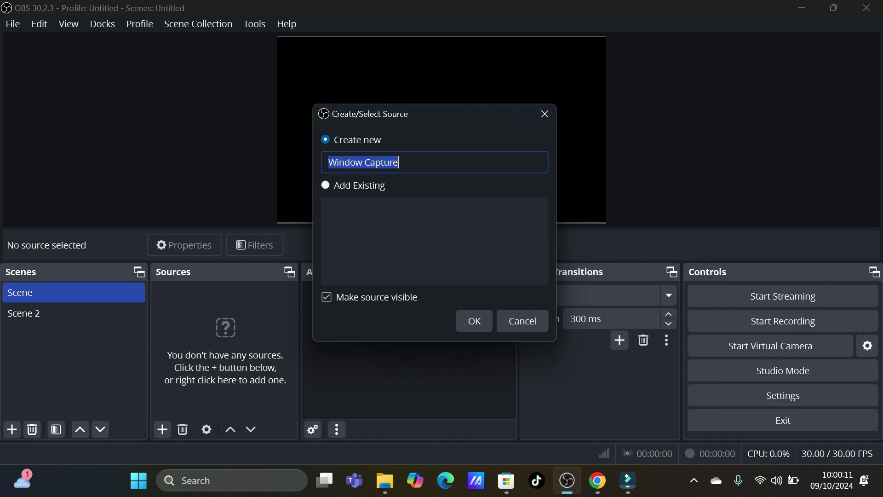
type("SL")
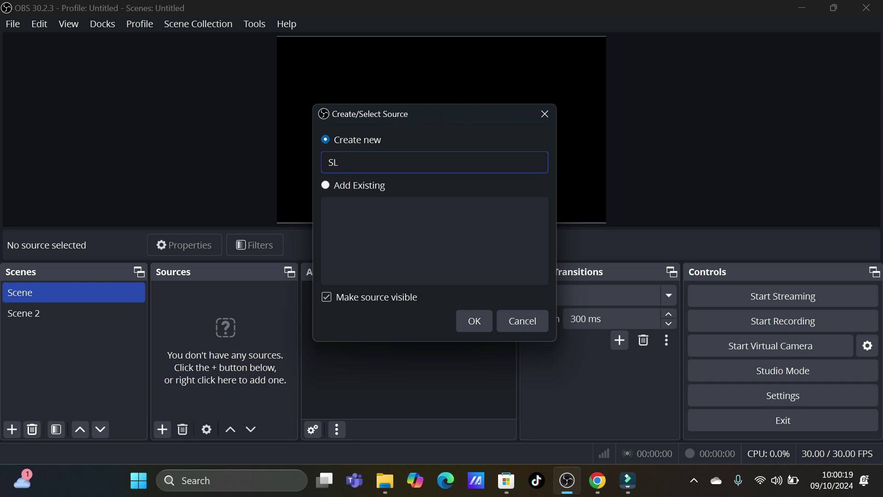
type("IDE")
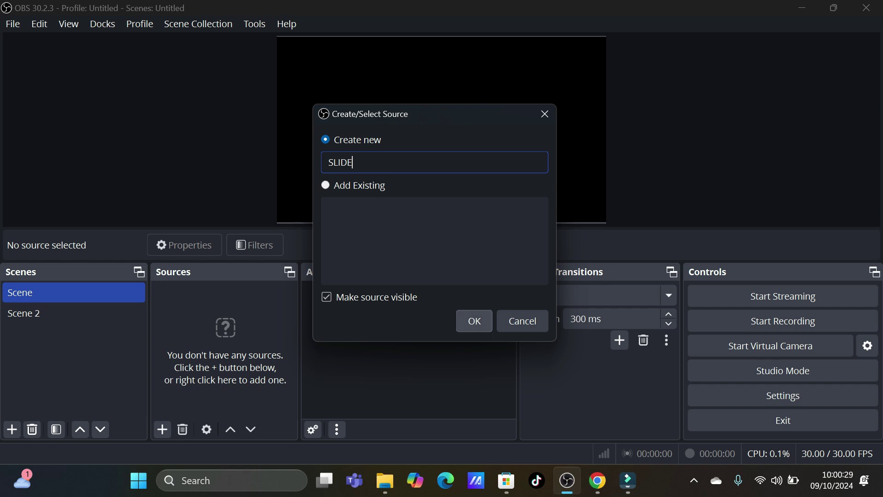
left_click(472, 319)
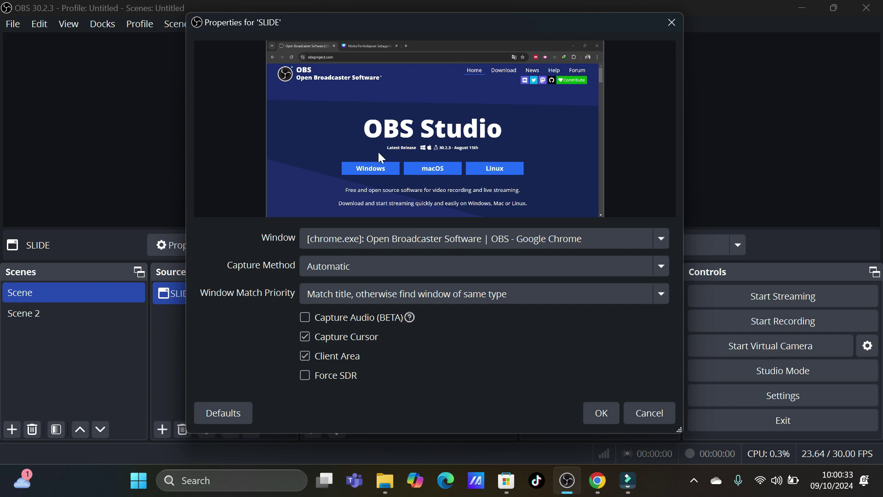
Try the Slide Presentasi File Explorer window as the SLIDE capture target, alternating with the Chrome window
left_click(449, 238)
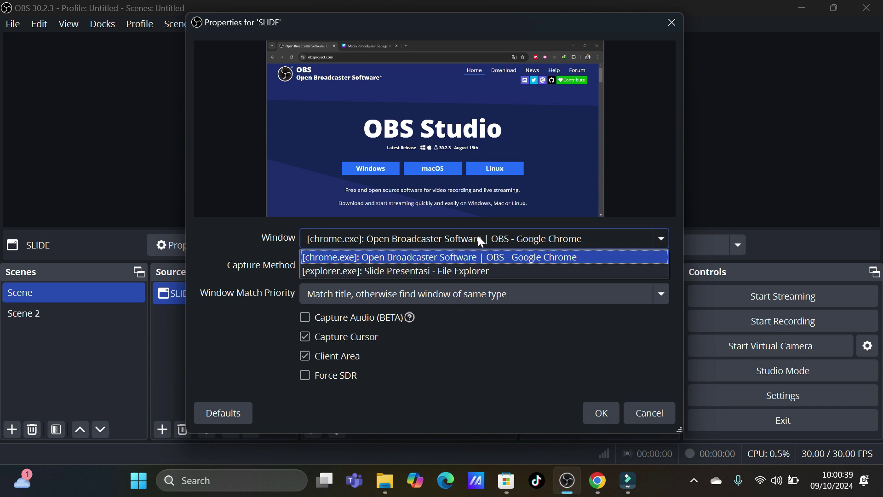
left_click(451, 271)
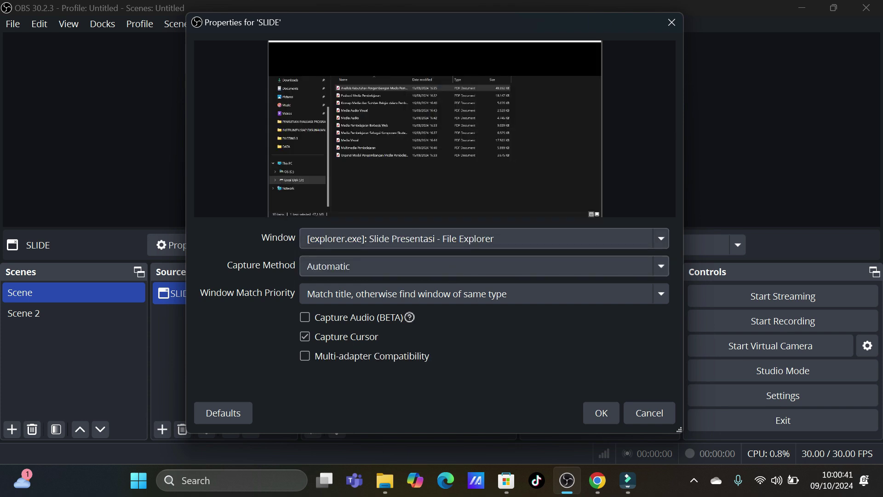
key("alt+Down")
key("Up")
key("Down")
key("Up")
key("Return")
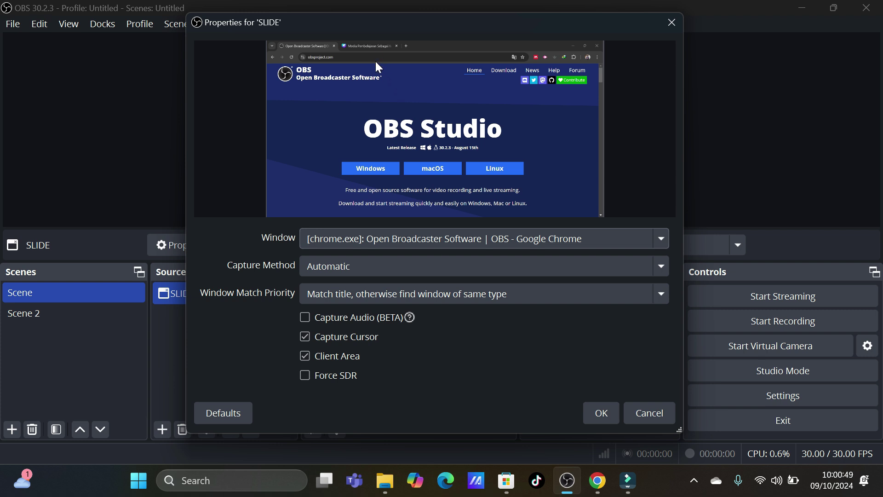
left_click(443, 237)
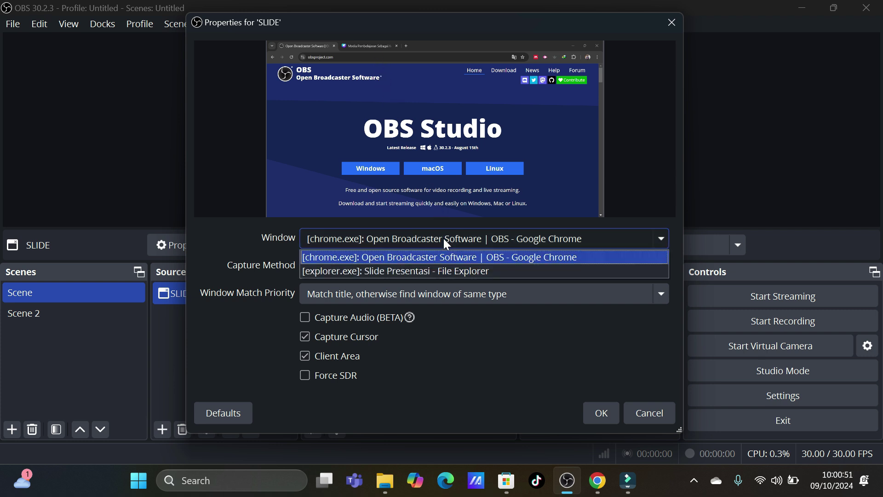
left_click(421, 270)
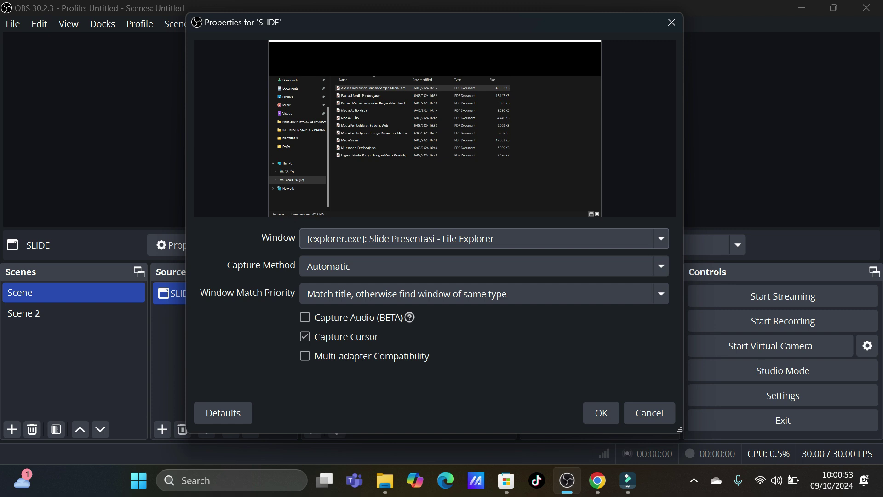
Set the SLIDE source to capture the Open Broadcaster Software Google Chrome window and accept its properties
left_click(445, 238)
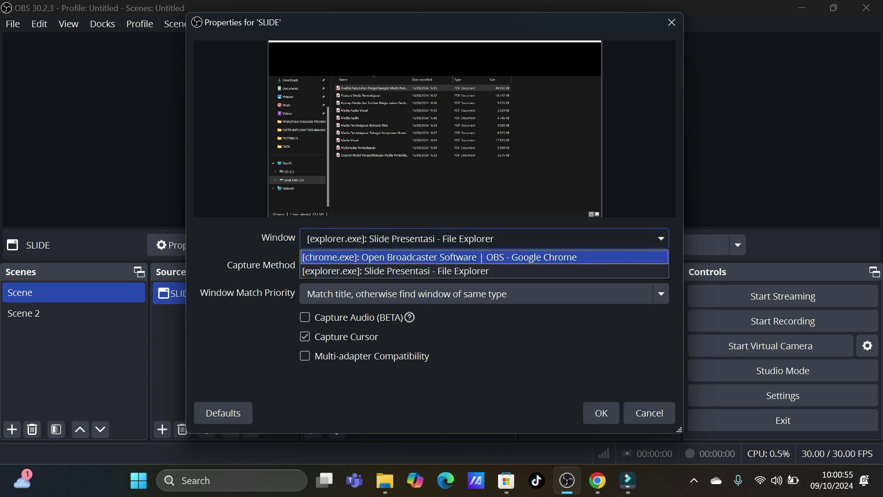
left_click(445, 255)
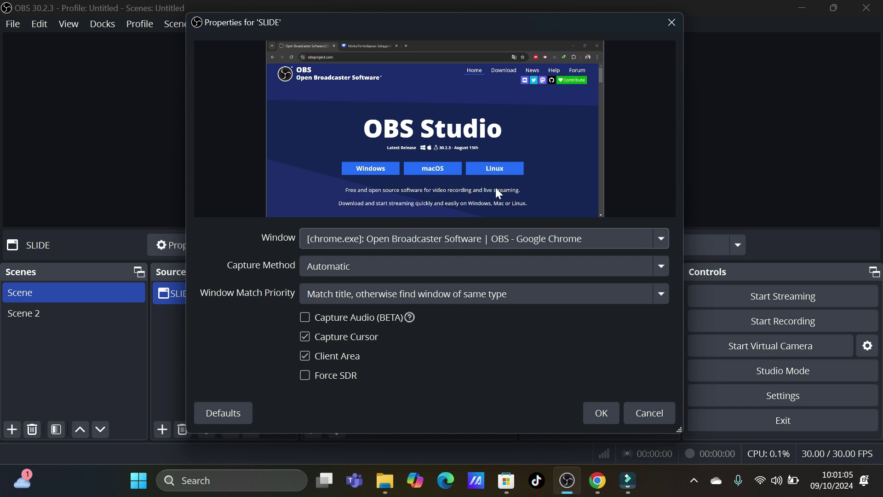
left_click(601, 413)
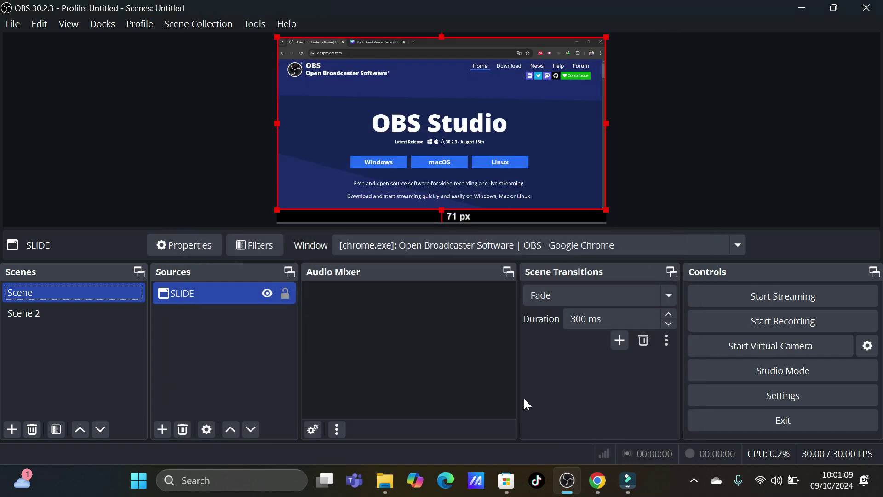
Switch to Chrome and present the Canva design on Media Pembelajaran in full screen
left_click(598, 491)
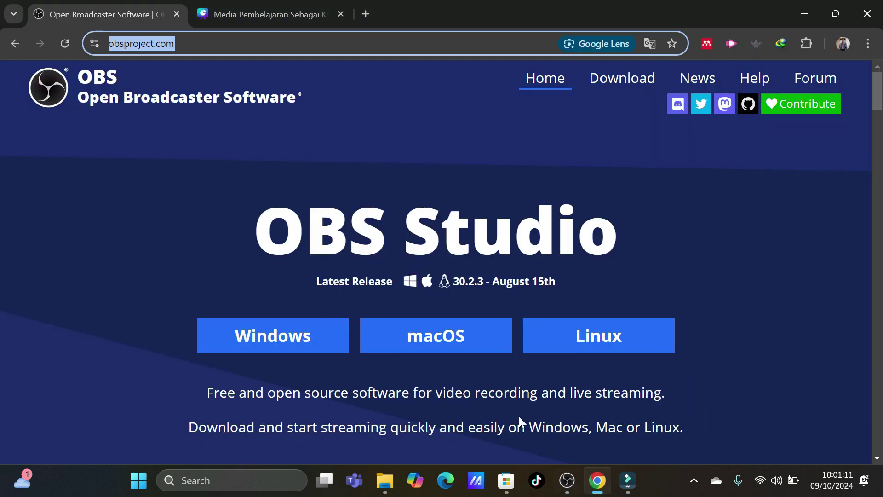
left_click(283, 10)
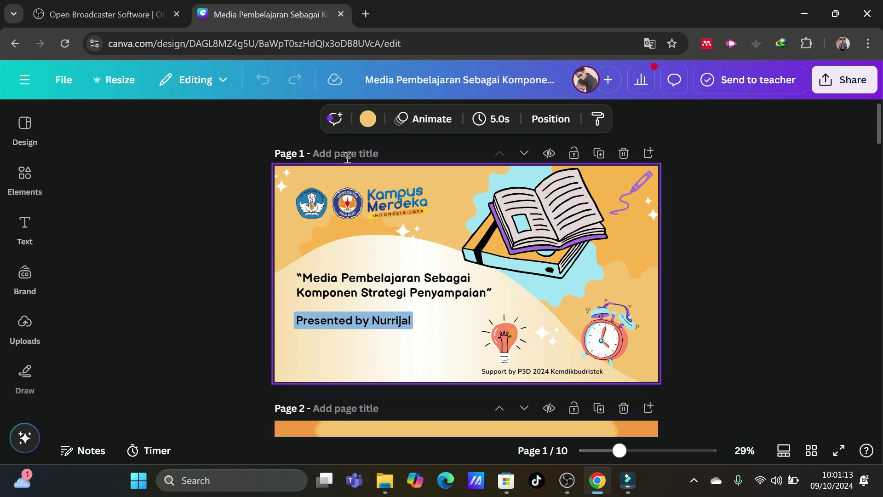
left_click(773, 328)
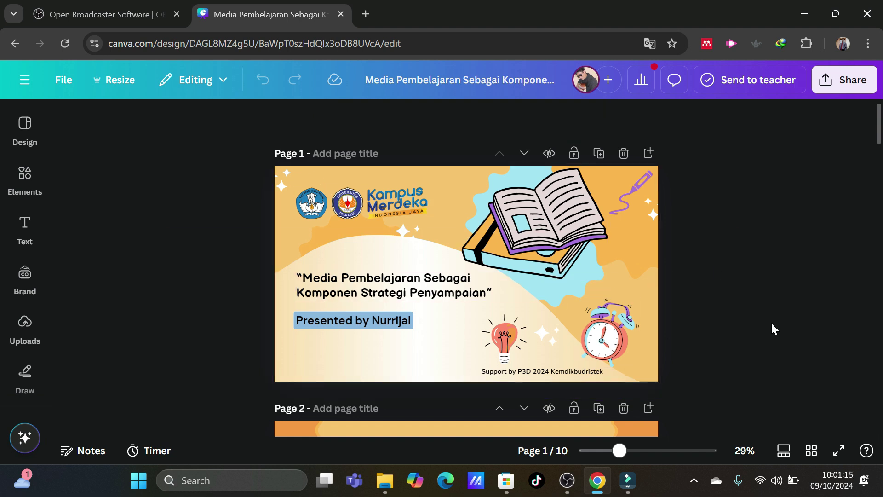
left_click(836, 454)
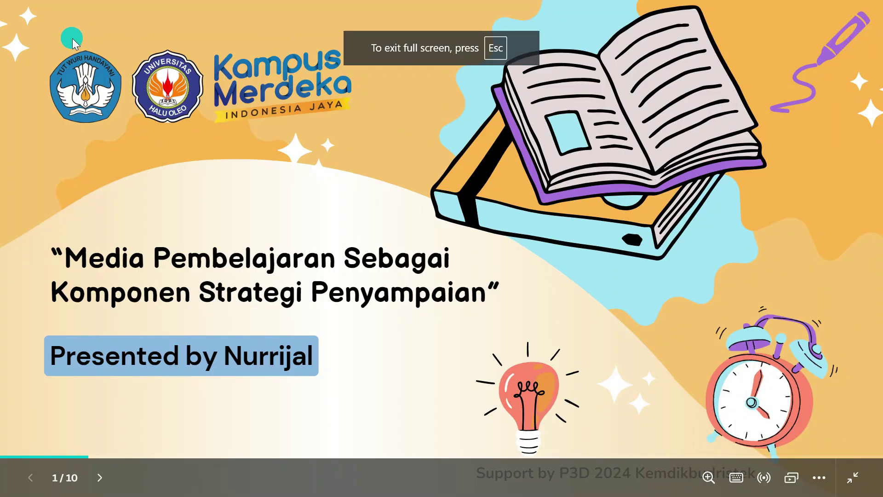
Return to OBS Studio while the presentation stays in full screen, and turn on Studio Mode
key("super+Tab")
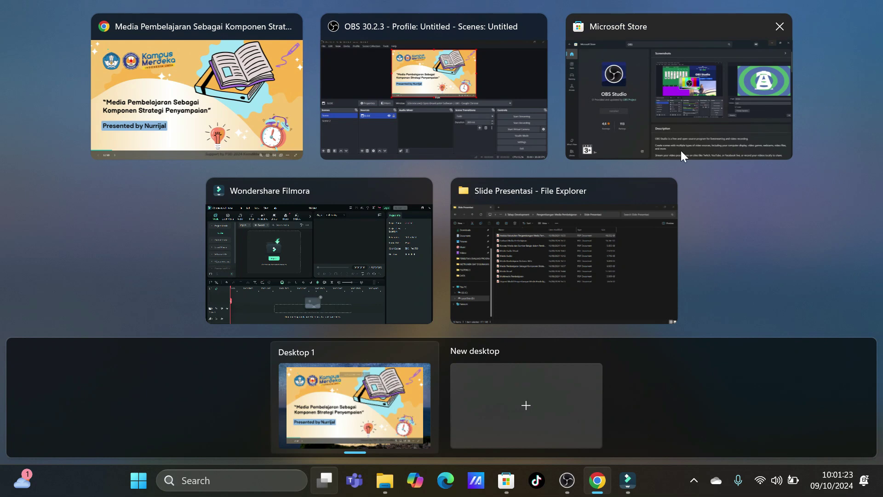
left_click(450, 95)
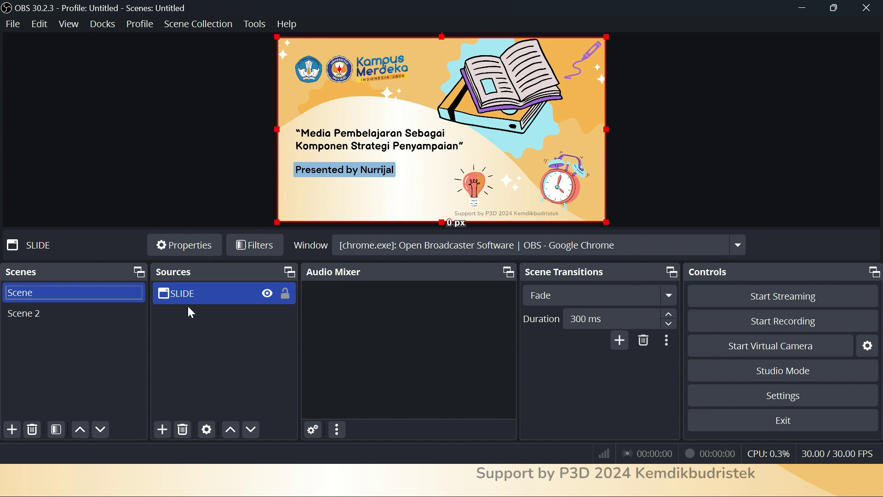
left_click(651, 159)
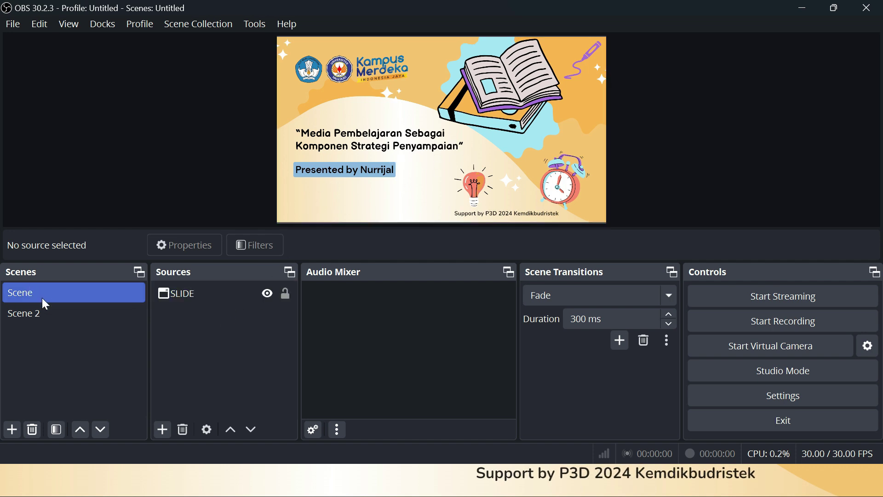
left_click(216, 294)
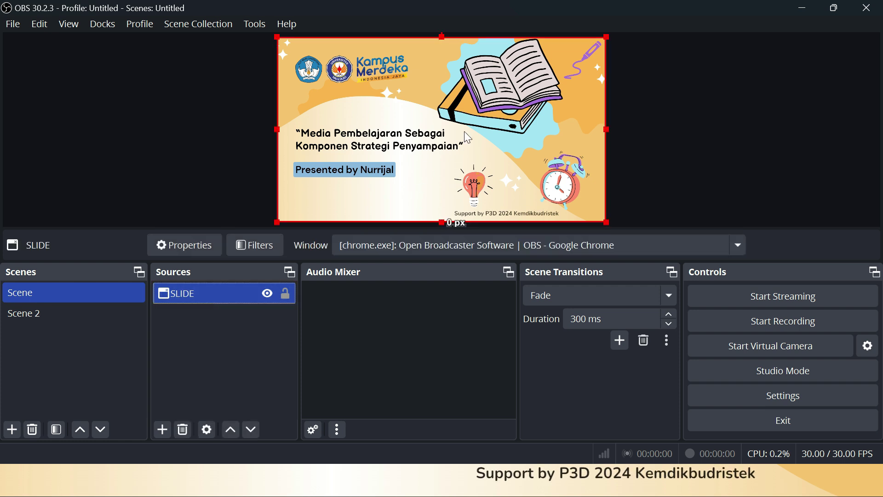
left_click(653, 124)
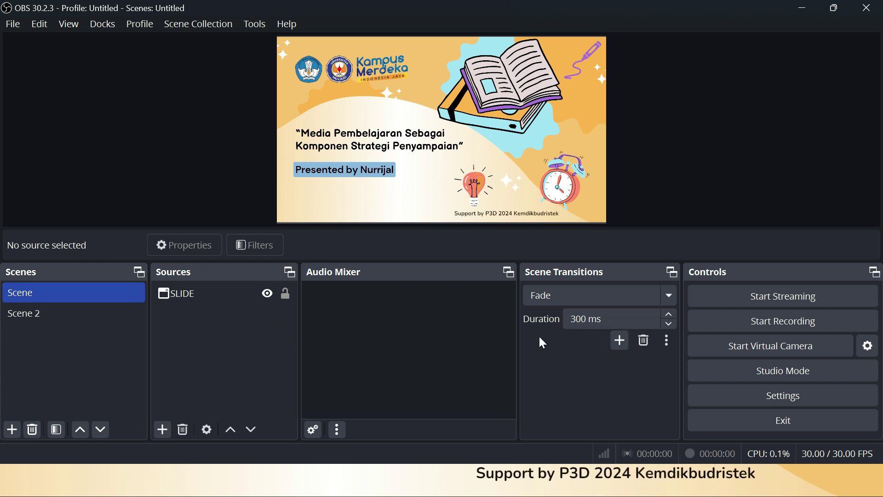
left_click(753, 377)
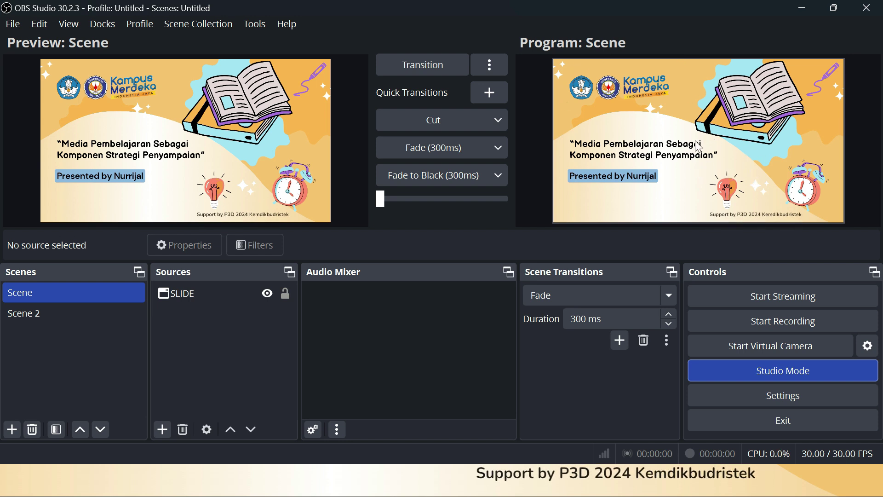
Add a new Video Capture Device source to the scene, using the USB2.0 HD UVC WebCam as its device
left_click(178, 293)
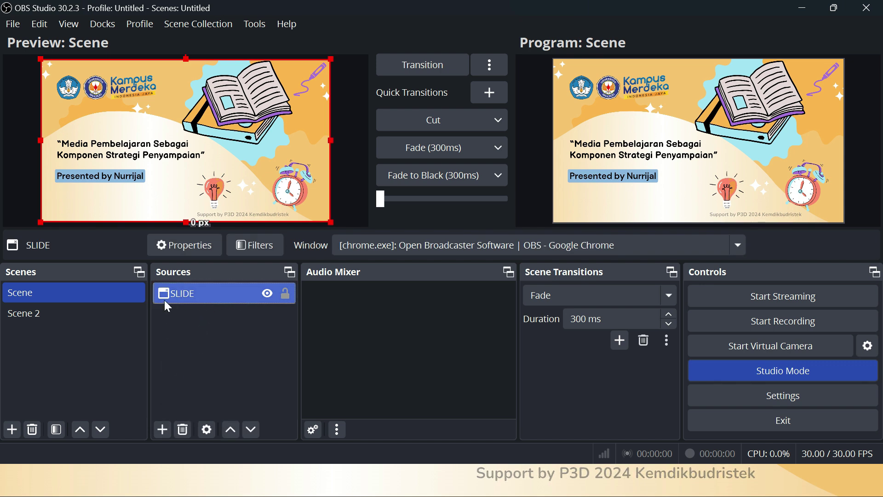
left_click(164, 431)
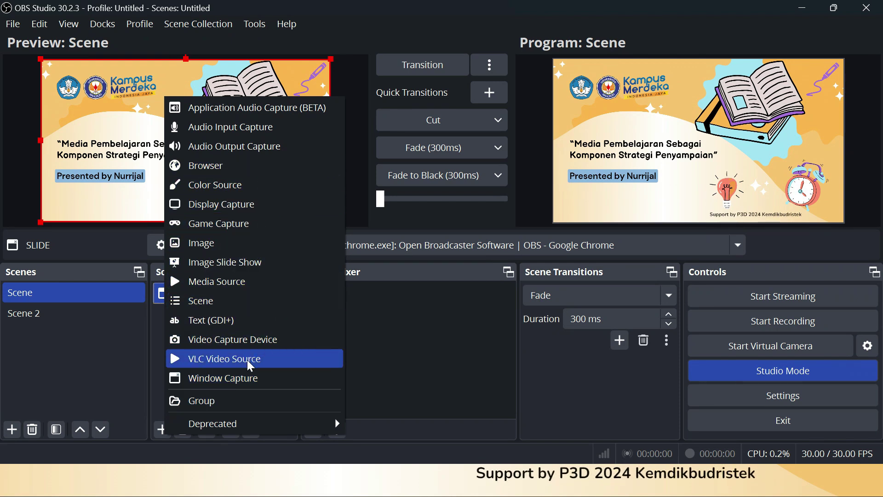
left_click(230, 340)
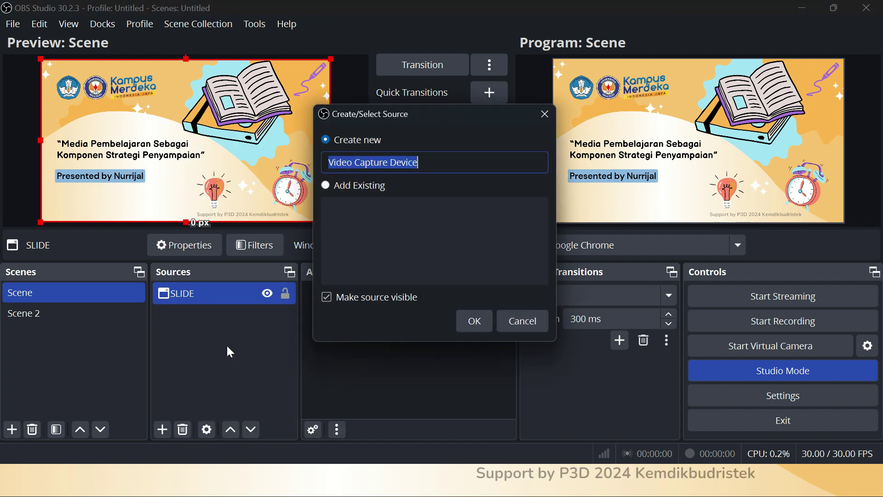
left_click(475, 324)
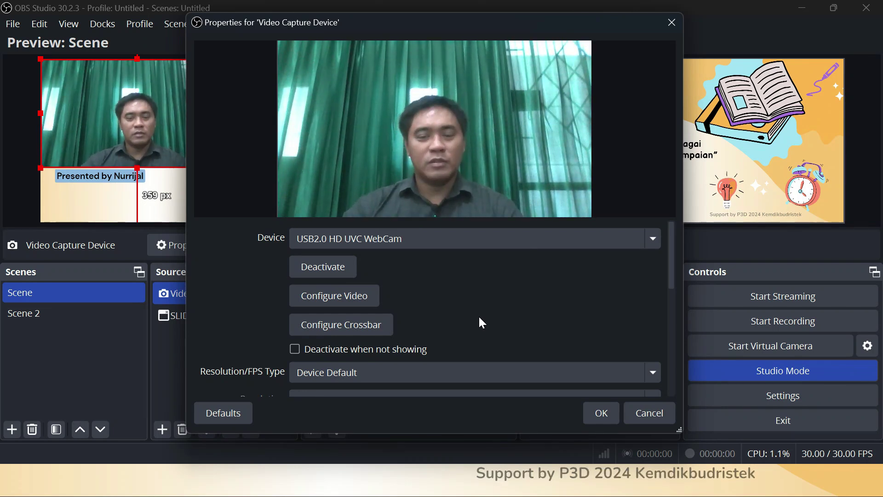
left_click(469, 240)
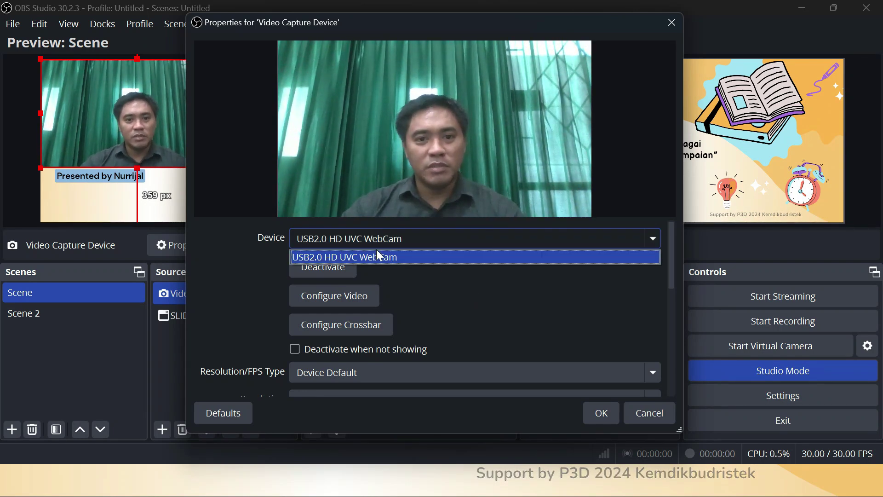
left_click(511, 242)
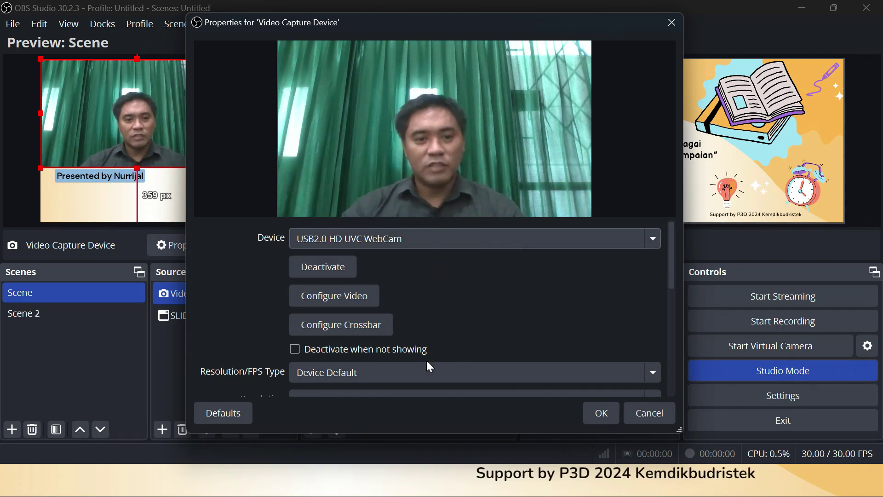
left_click(598, 415)
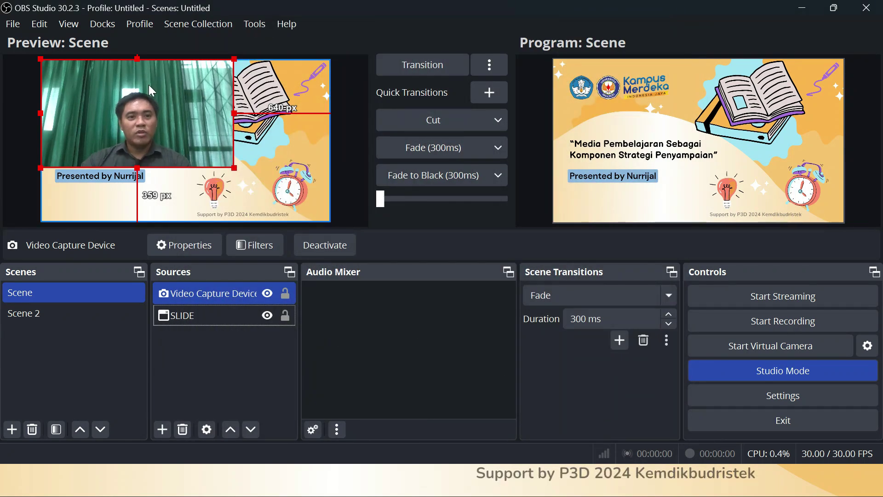
Shrink the webcam feed into the slide's lower-right corner, about 51 px from the right edge and 32 px from the bottom, and transition it to Program
left_click_drag(43, 59, 295, 196)
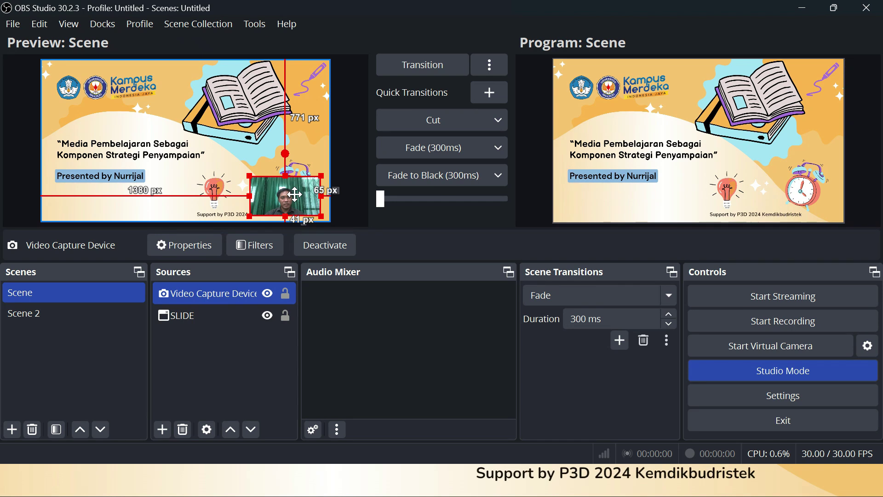
left_click_drag(251, 175, 269, 190)
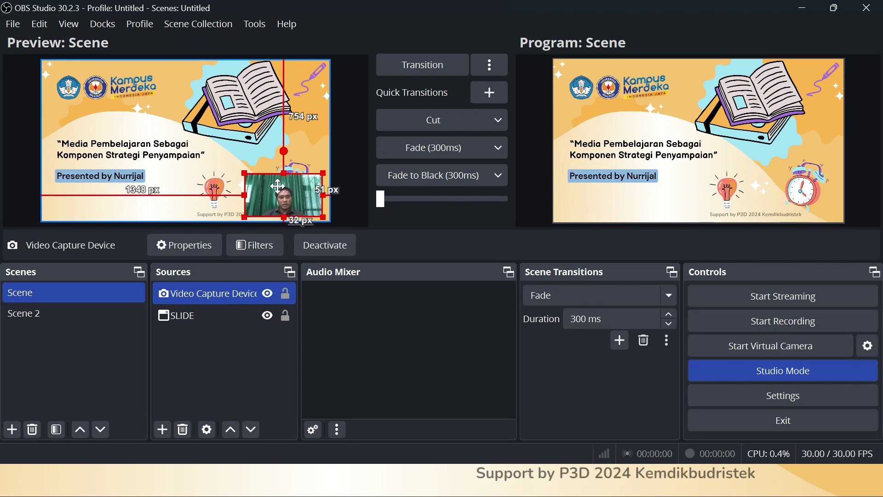
left_click(410, 67)
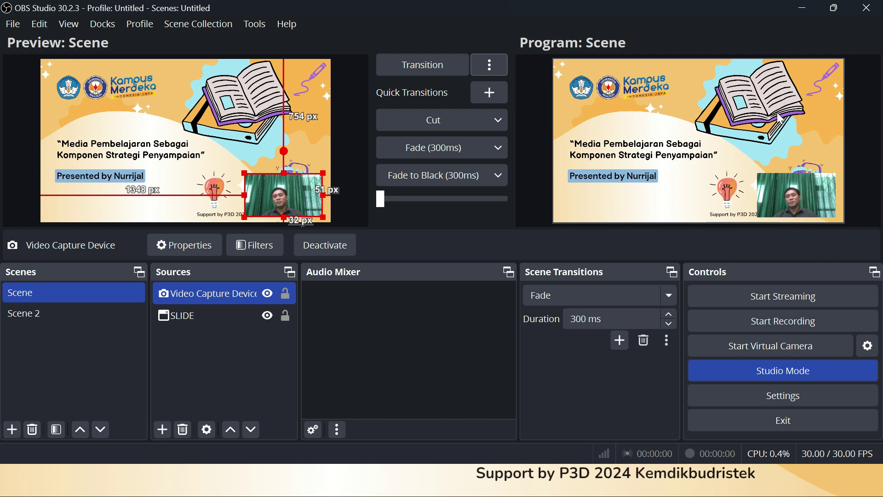
left_click(358, 84)
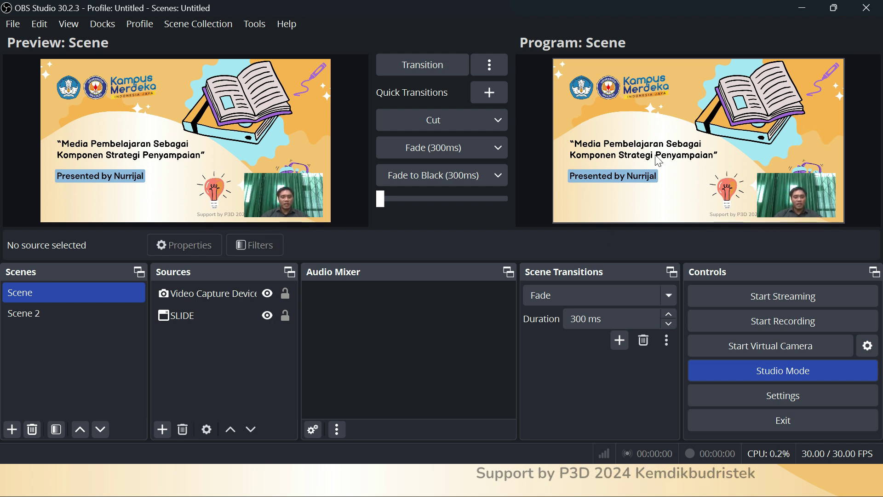
left_click_drag(234, 326, 250, 222)
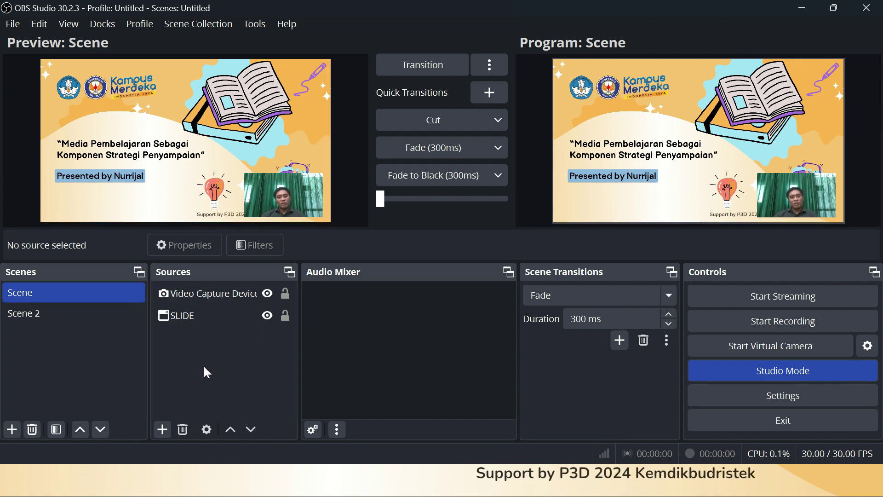
Add a new Audio Input Capture source using Microphone (Realtek(R) Audio) as its device, and transition the scene to Program
left_click(162, 430)
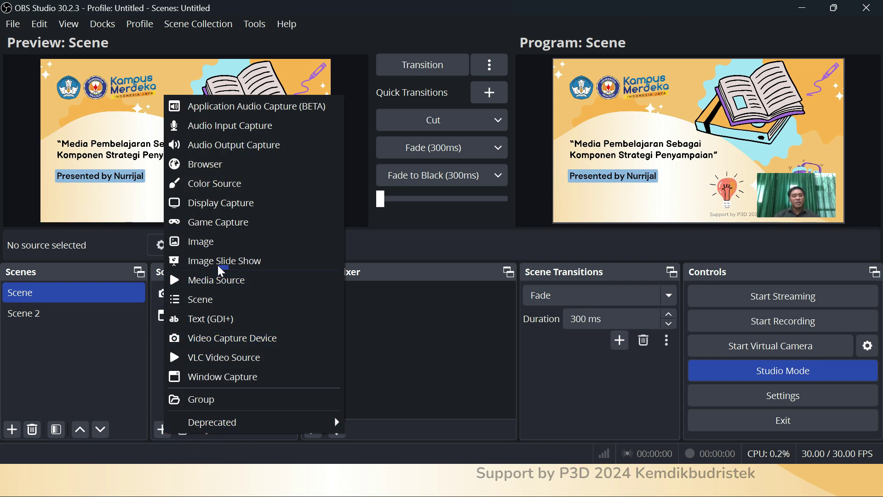
left_click(202, 128)
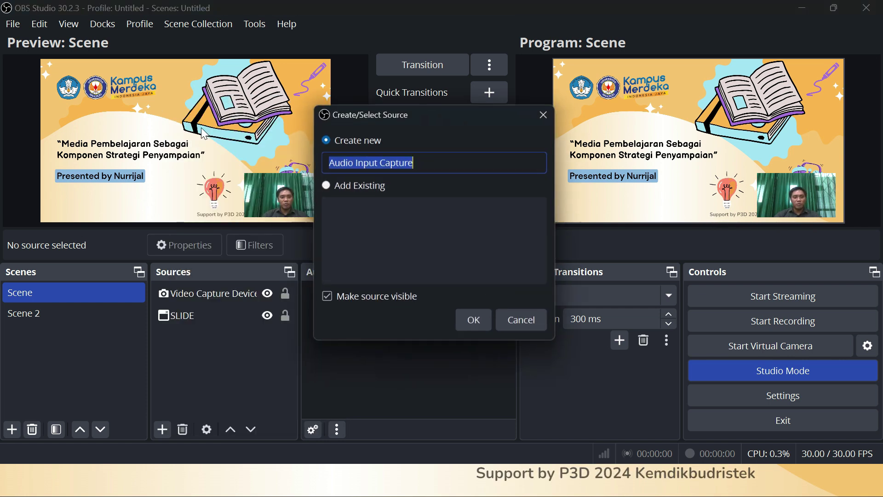
left_click(469, 323)
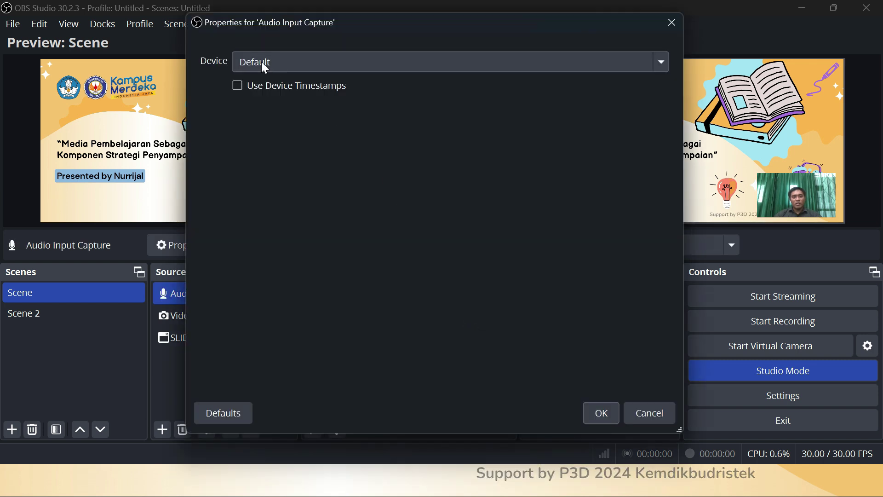
left_click(350, 65)
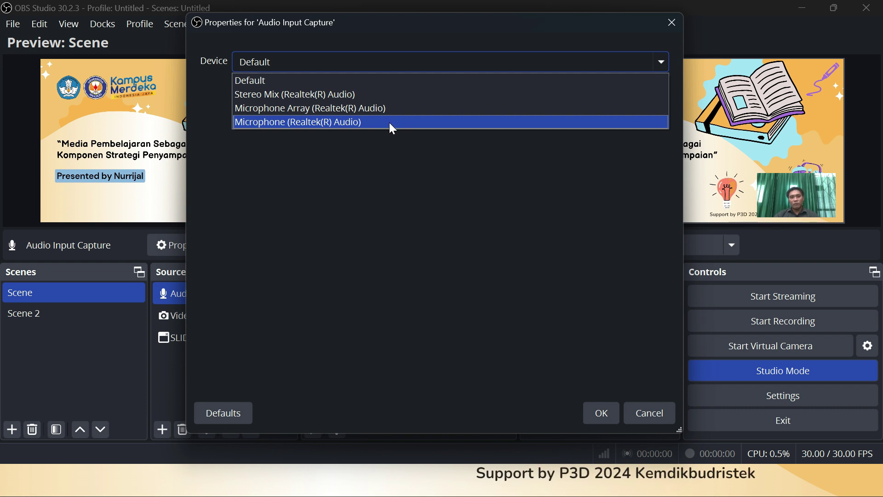
left_click(304, 122)
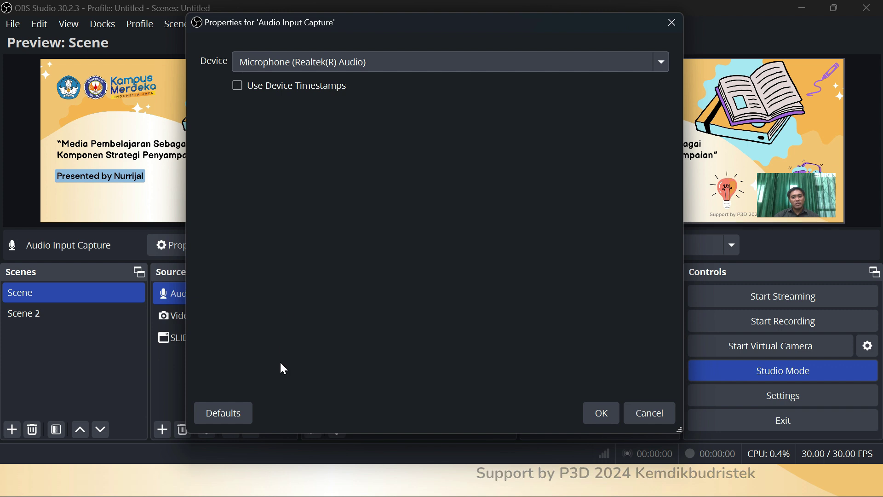
left_click(597, 413)
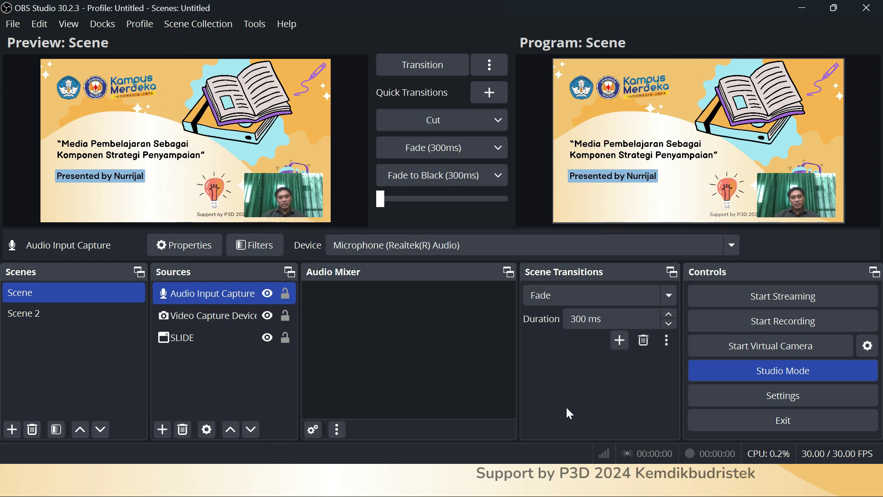
left_click(420, 62)
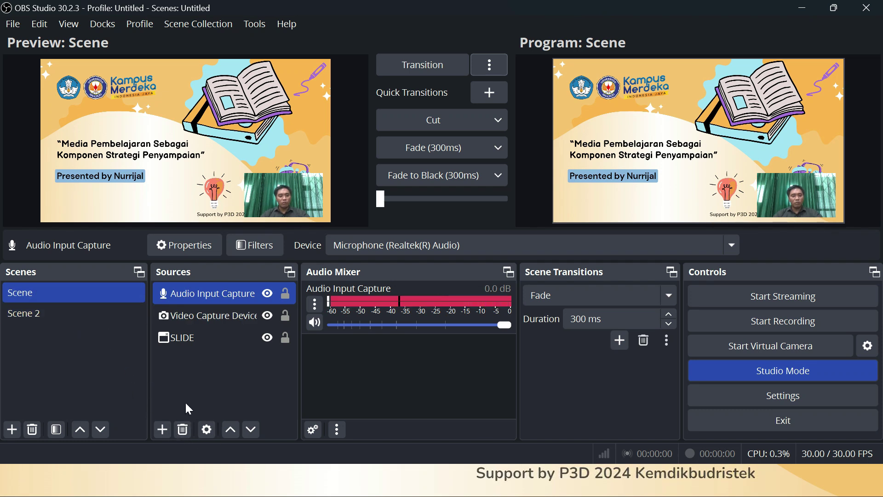
Add a new Audio Output Capture source using Speakers (Realtek(R) Audio) as its device, and transition the scene to Program
left_click(162, 429)
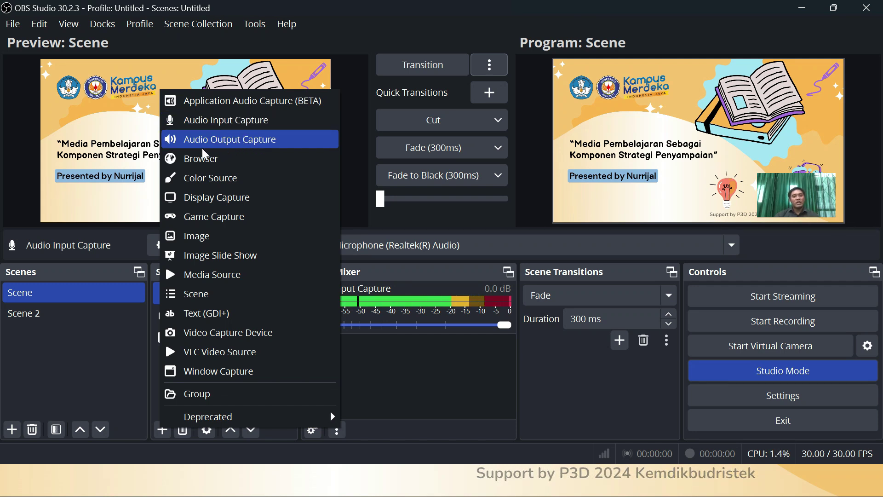
left_click(236, 141)
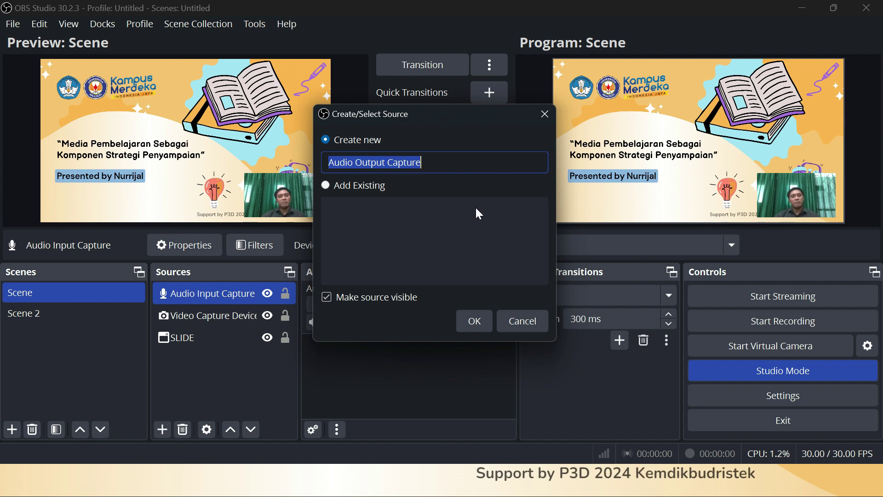
left_click(472, 328)
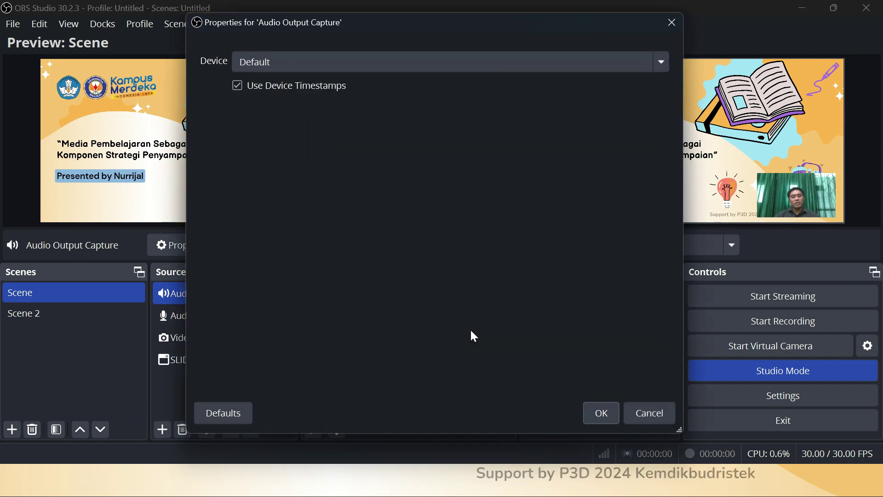
left_click(252, 59)
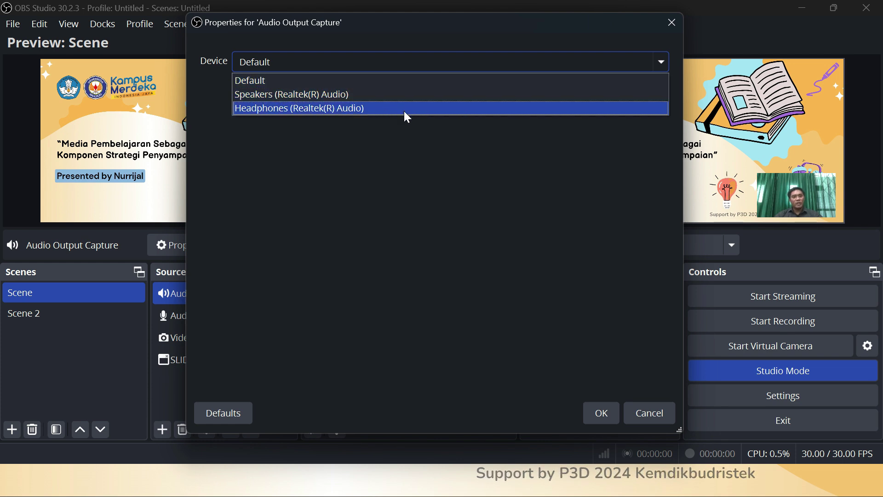
left_click(306, 95)
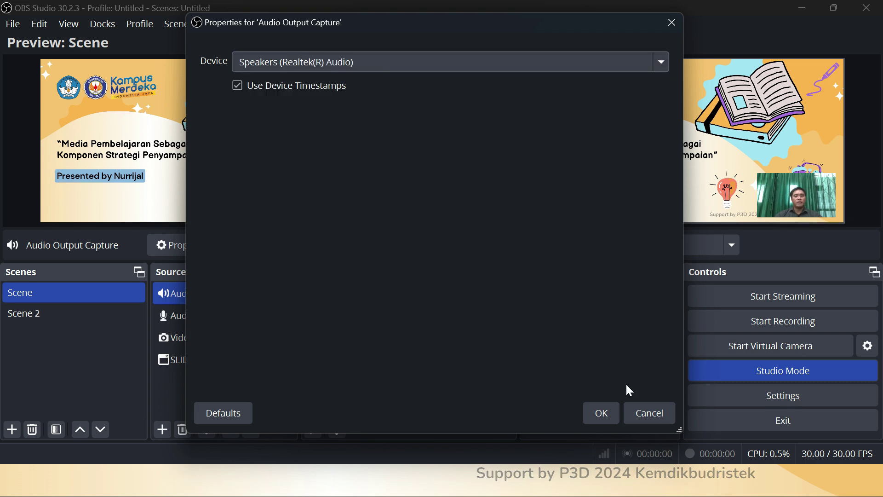
left_click(602, 413)
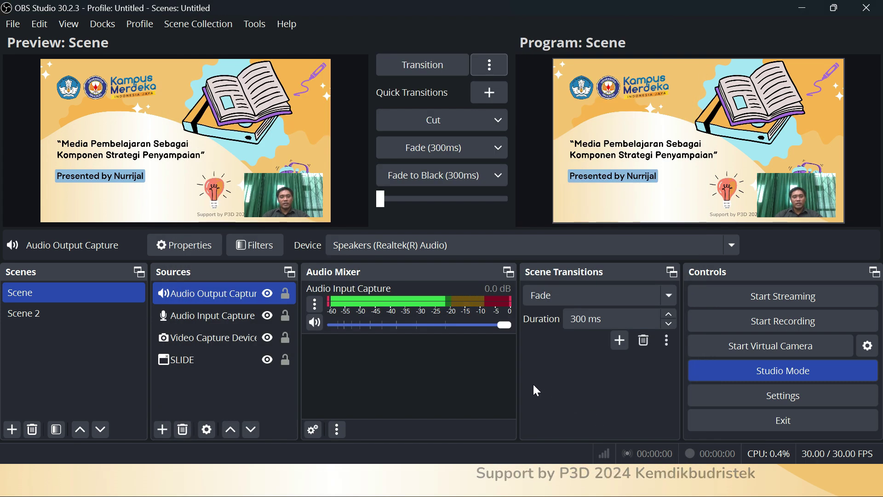
left_click(417, 69)
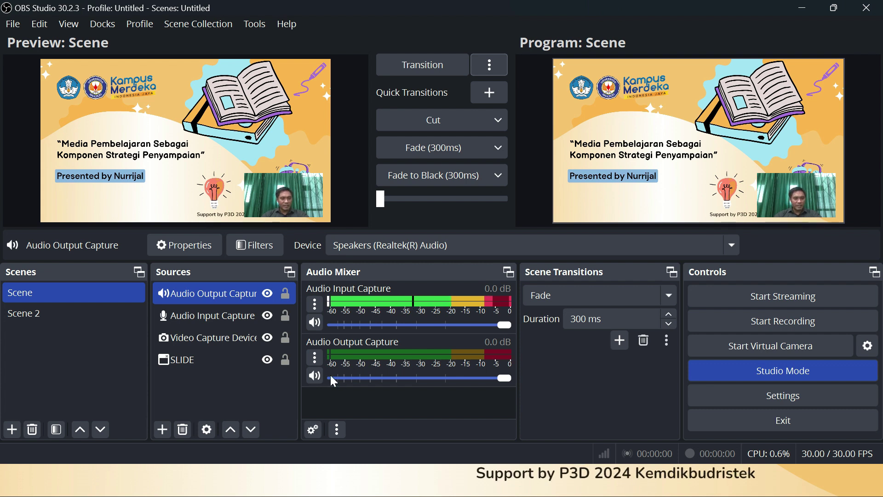
Try placing the Video Capture Device beneath SLIDE in the source order, restore it above SLIDE, and transition the scene to Program
left_click(258, 346)
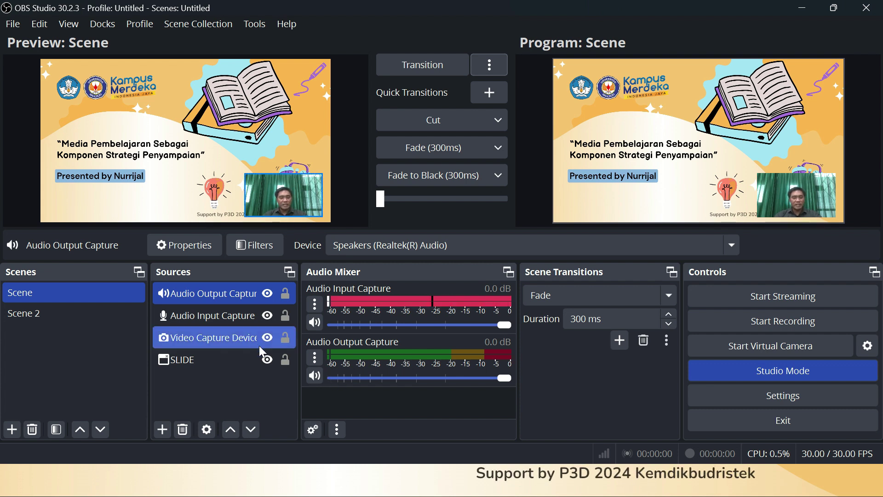
left_click(194, 380)
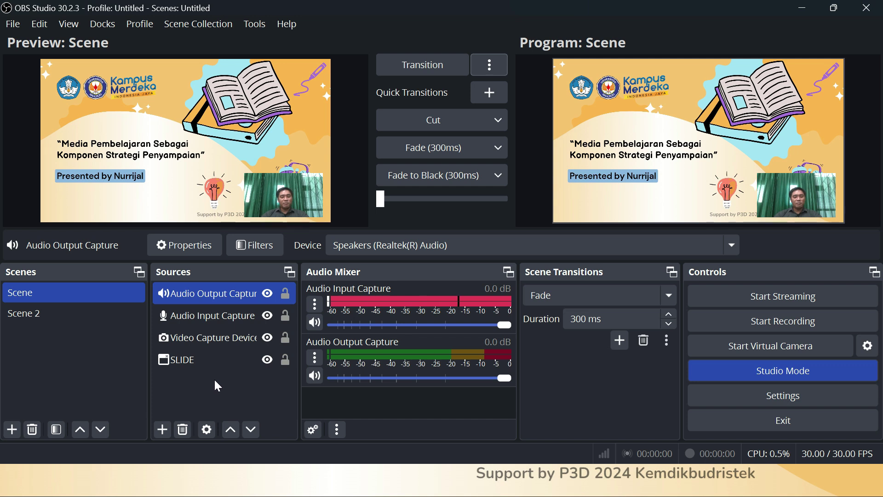
left_click(232, 361)
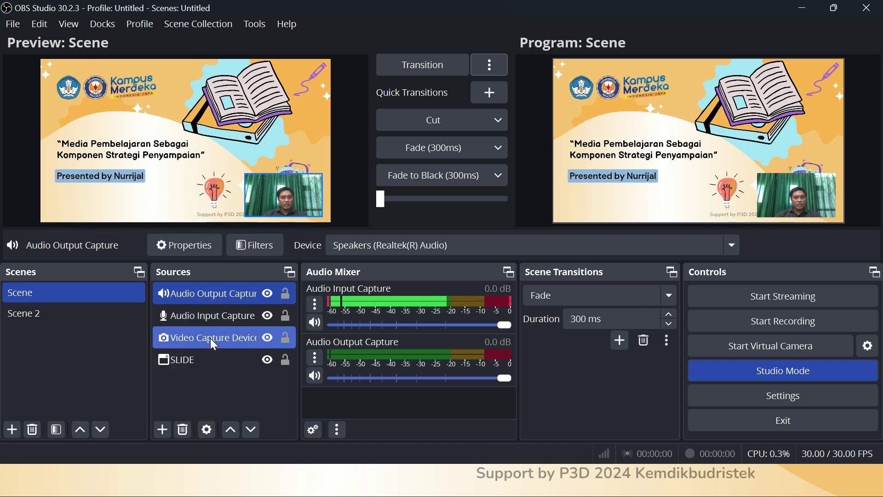
left_click_drag(211, 338, 210, 366)
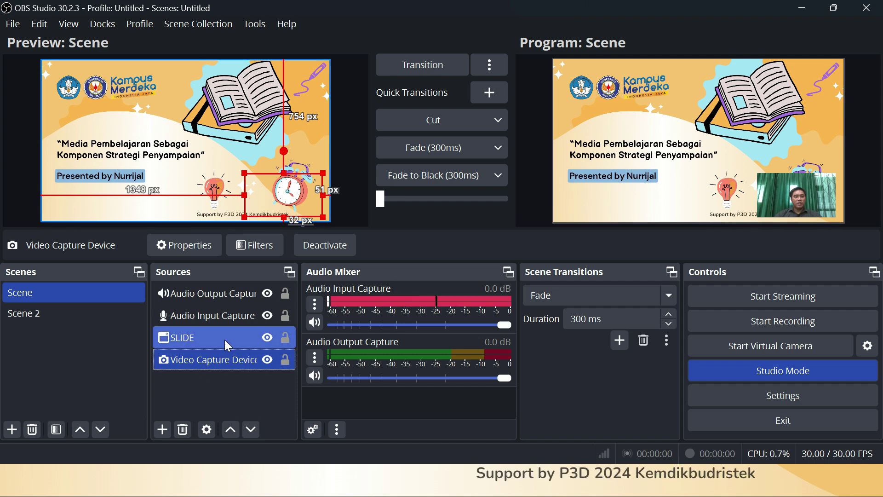
left_click(193, 346)
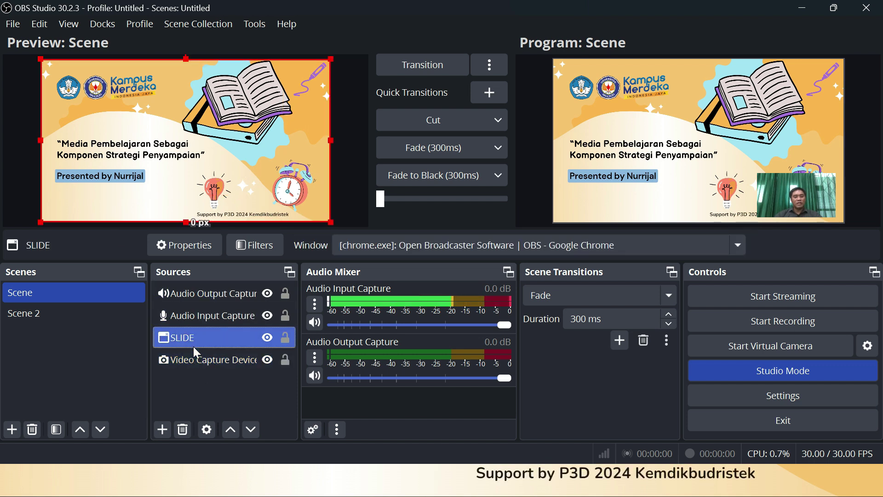
left_click(191, 364)
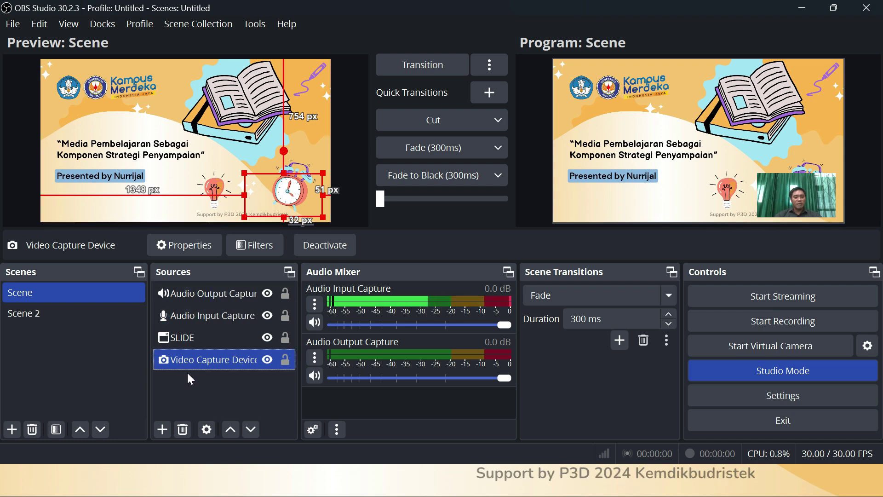
left_click(231, 430)
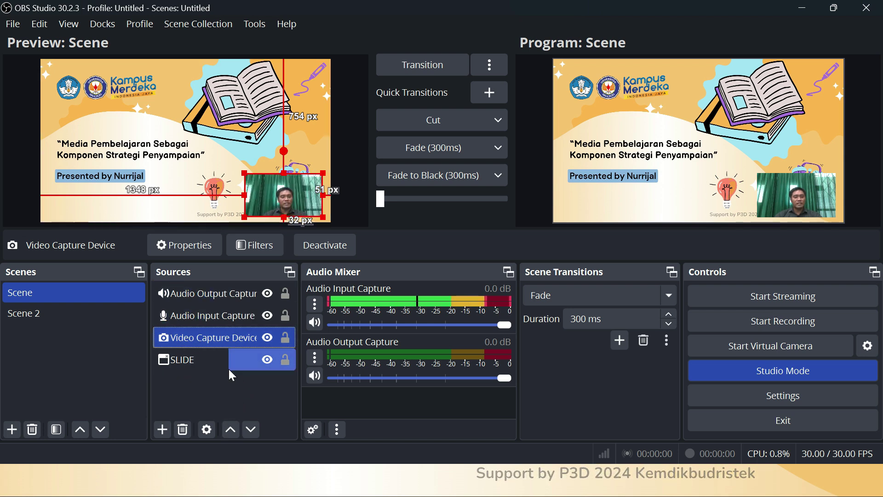
left_click(247, 432)
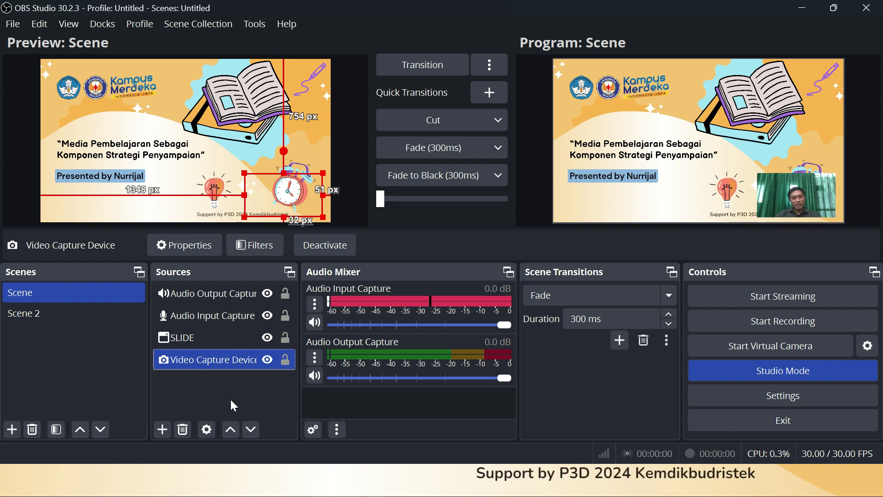
left_click(232, 430)
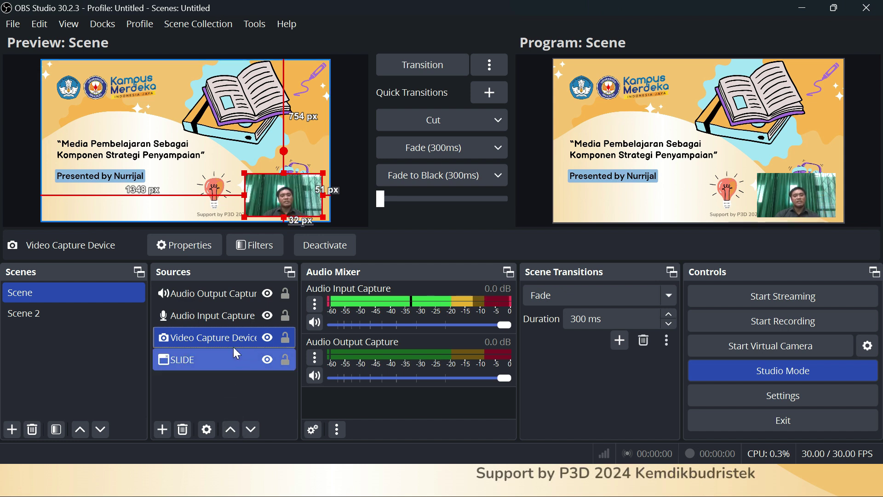
left_click(396, 60)
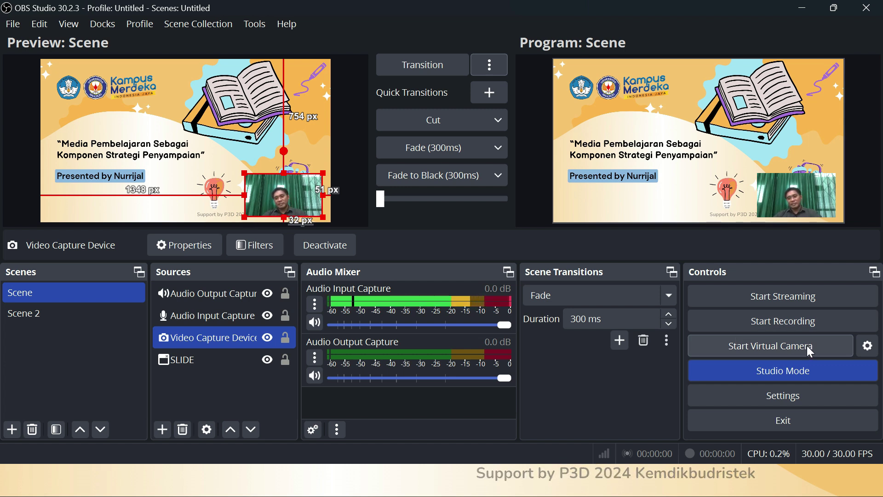
Turn Studio Mode off and back on
left_click(778, 374)
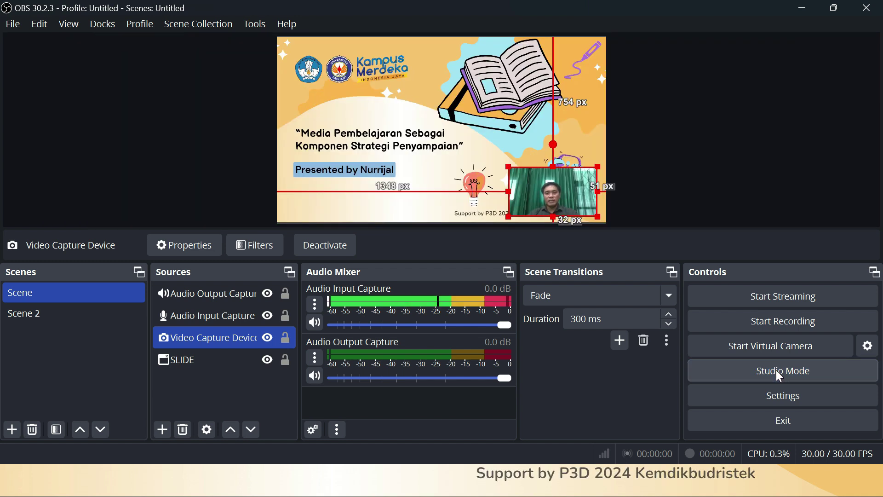
left_click(776, 370)
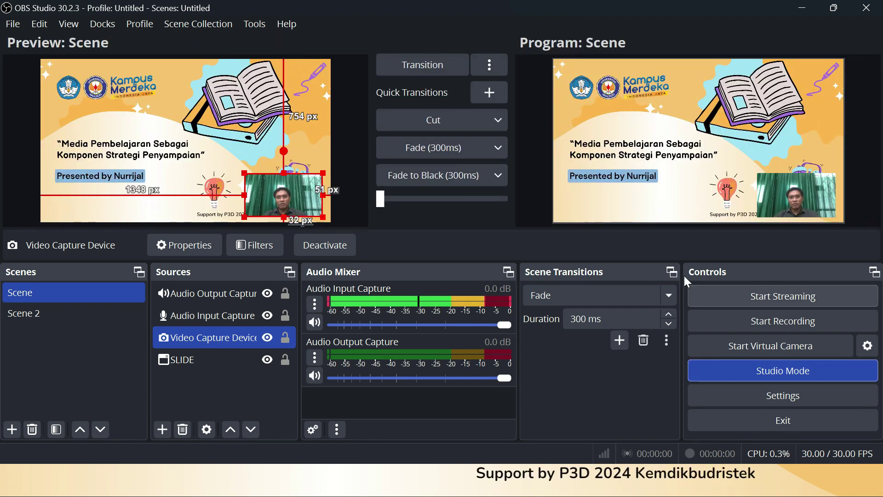
Review the global audio devices in the audio settings without changing them, and select the Audio Output Capture source
left_click(785, 396)
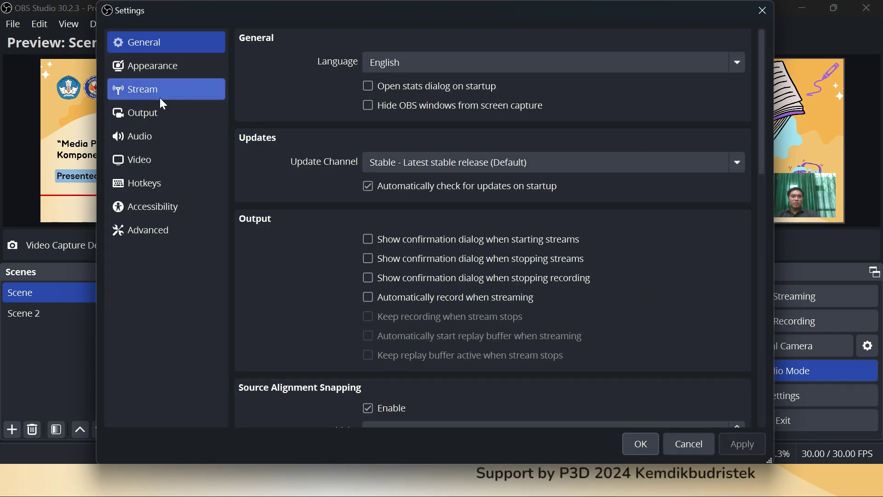
left_click(134, 136)
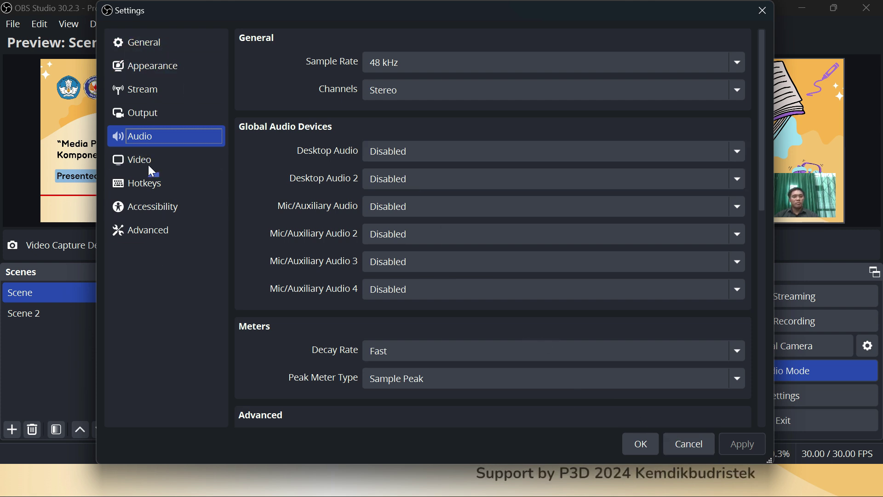
left_click(697, 446)
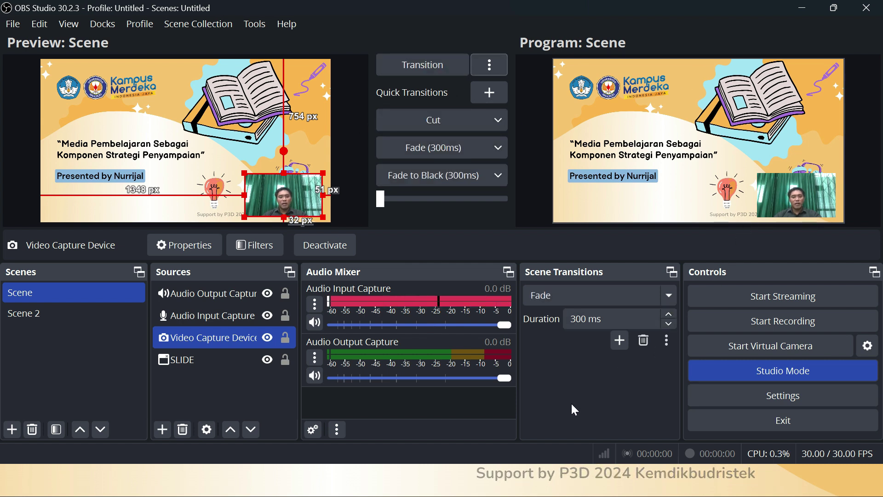
left_click(189, 294)
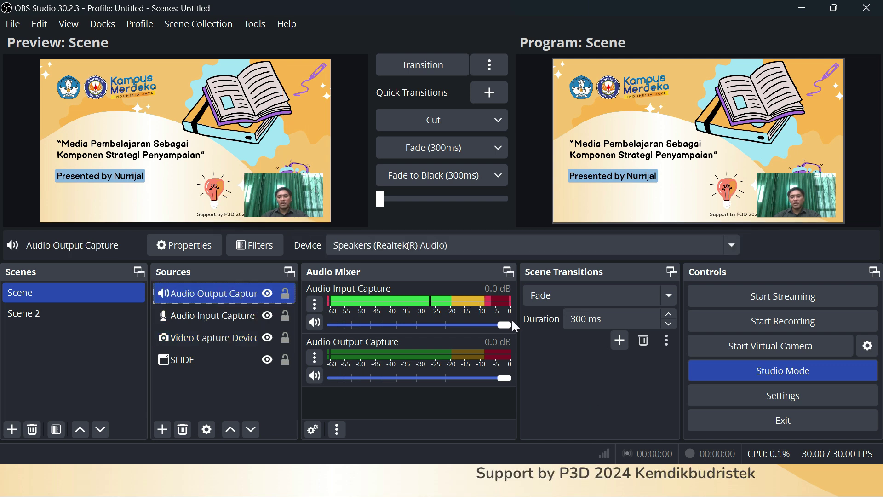
Start recording and switch to the full-screen Media Pembelajaran presentation in Chrome
left_click(786, 321)
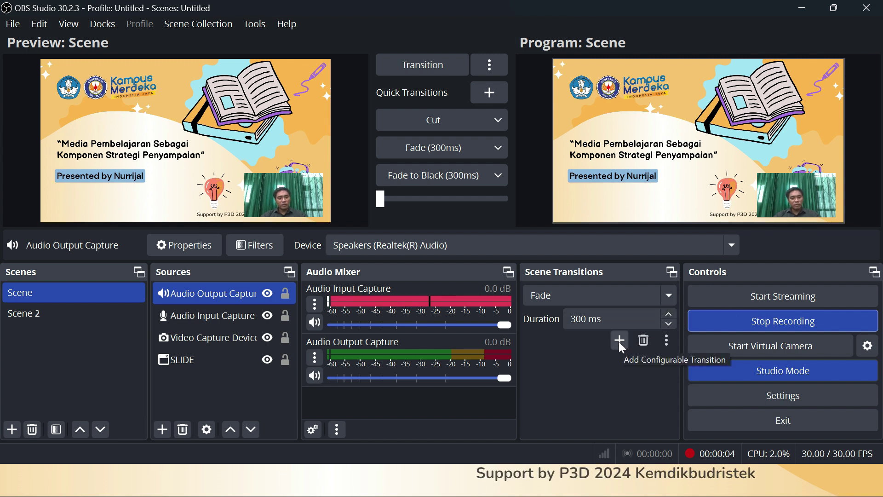
key("super+Tab")
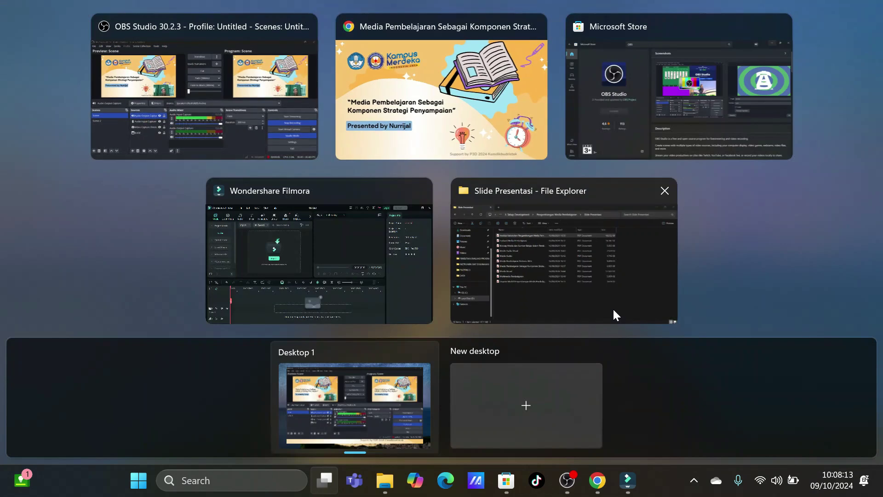
left_click(426, 62)
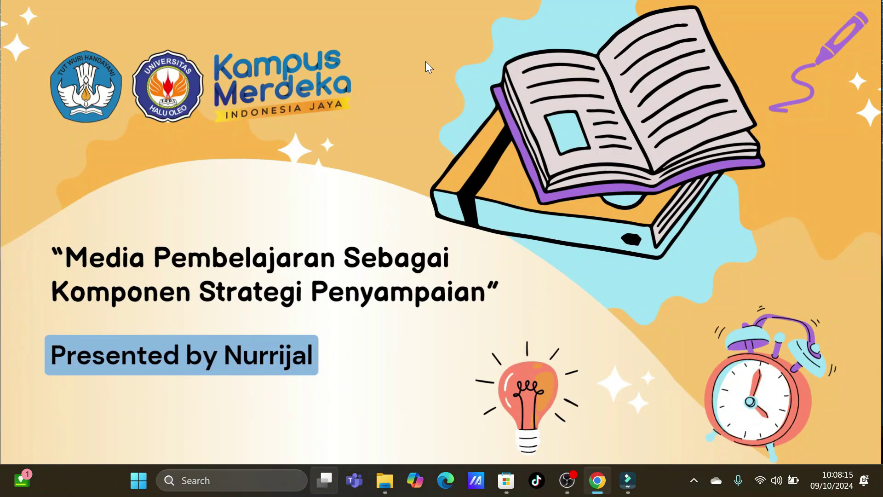